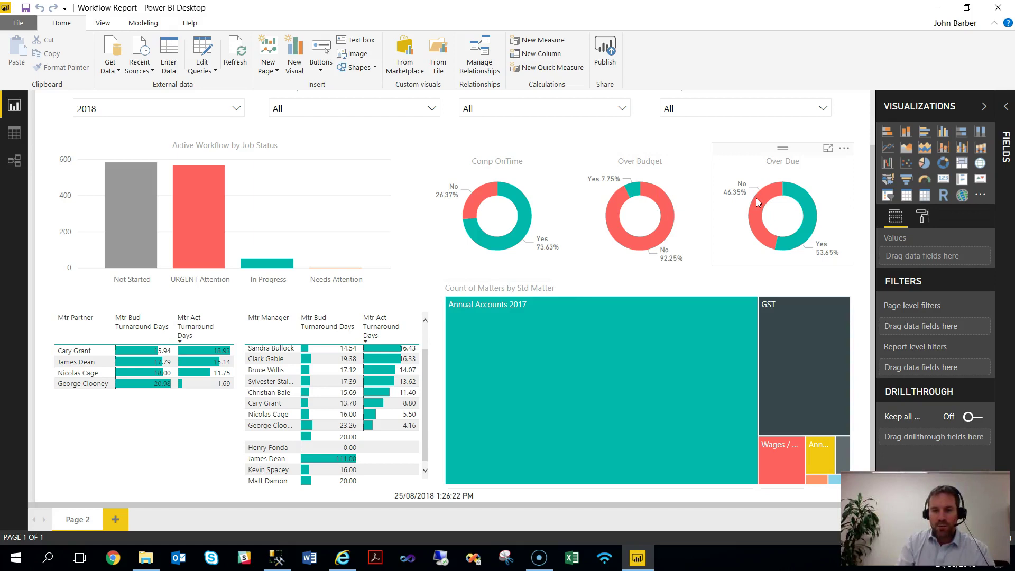
Toggle the URGENT Attention filter off again, then cross-filter the report to the Annual Accounts 2017 treemap tile.
left_click(204, 233)
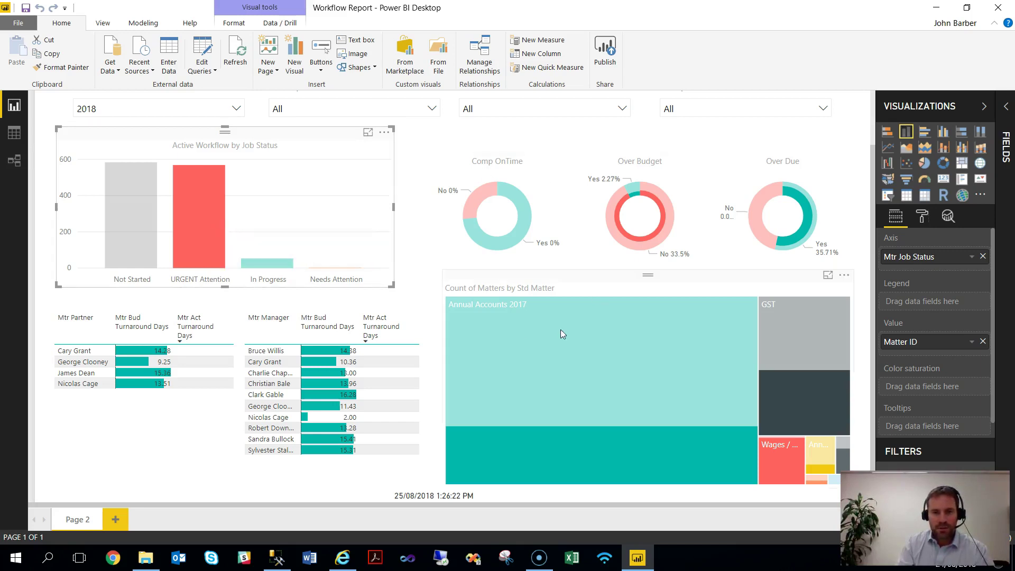
left_click(208, 235)
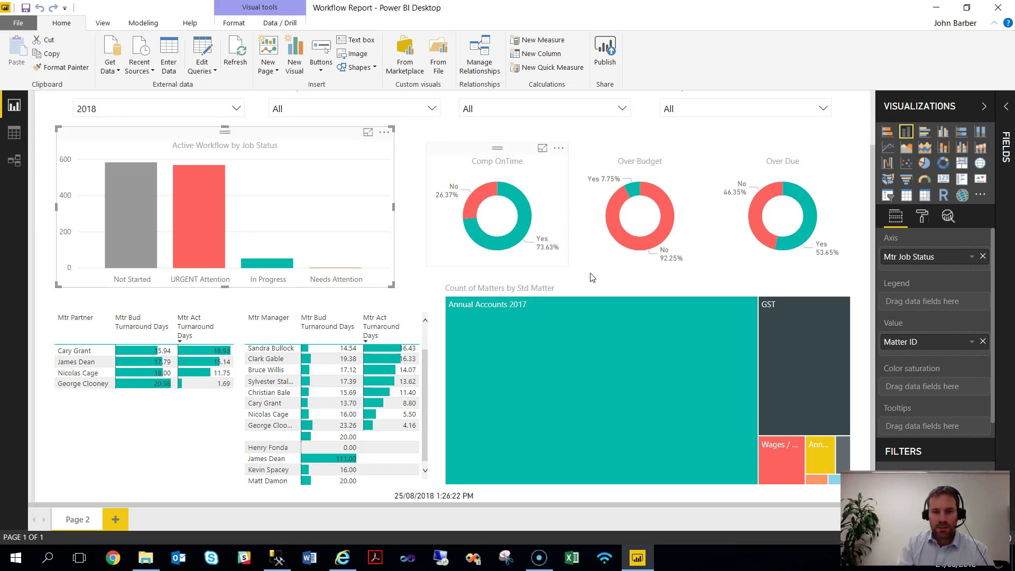
scroll(630, 350, "down", 1)
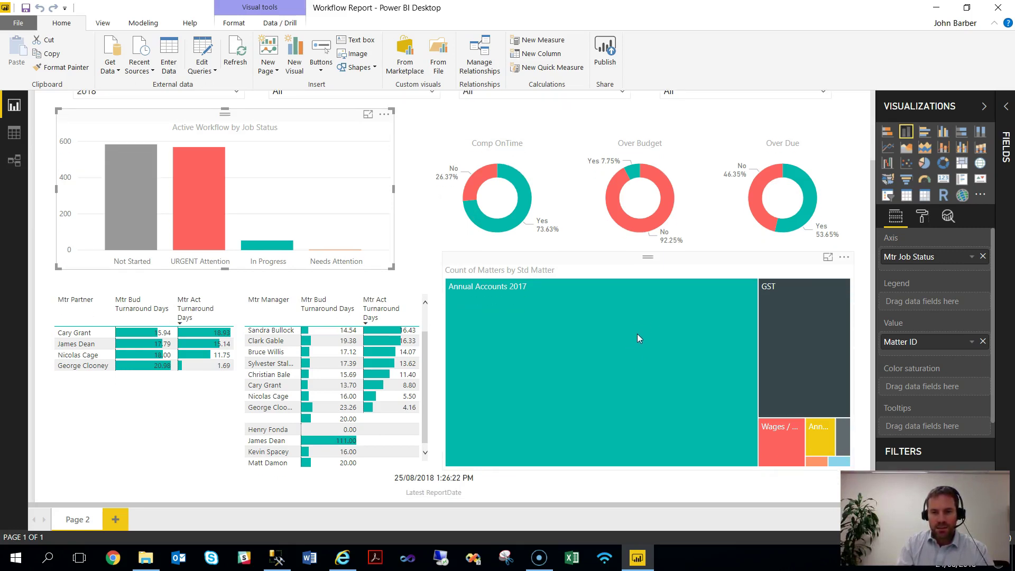
mouse_move(692, 400)
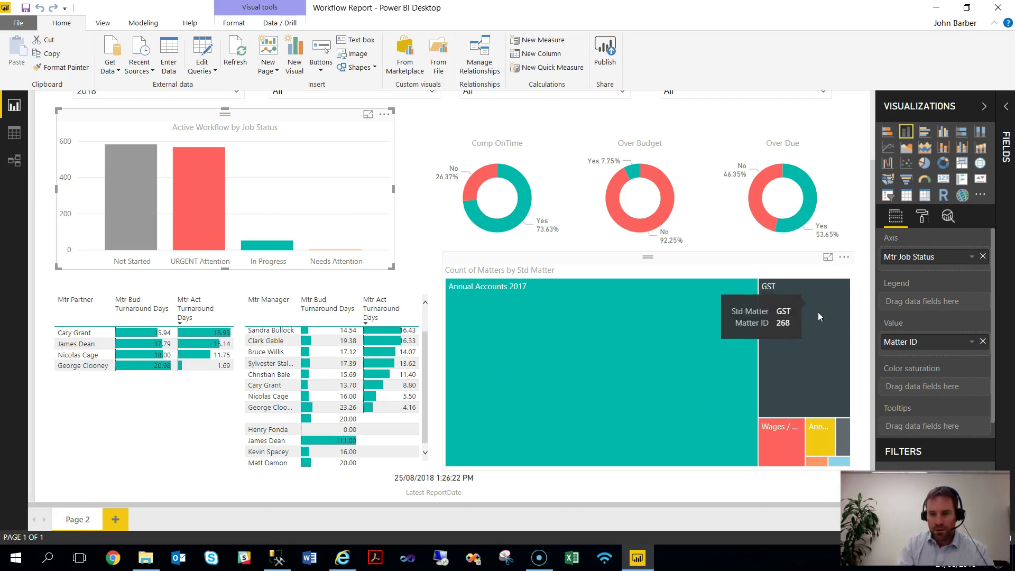
left_click(596, 322)
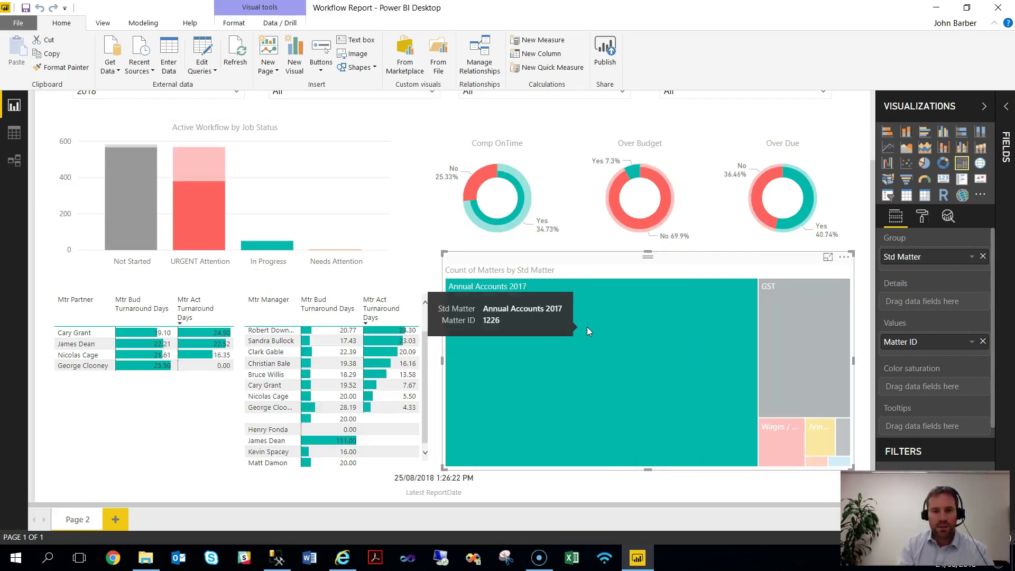
scroll(587, 328, "up", 2)
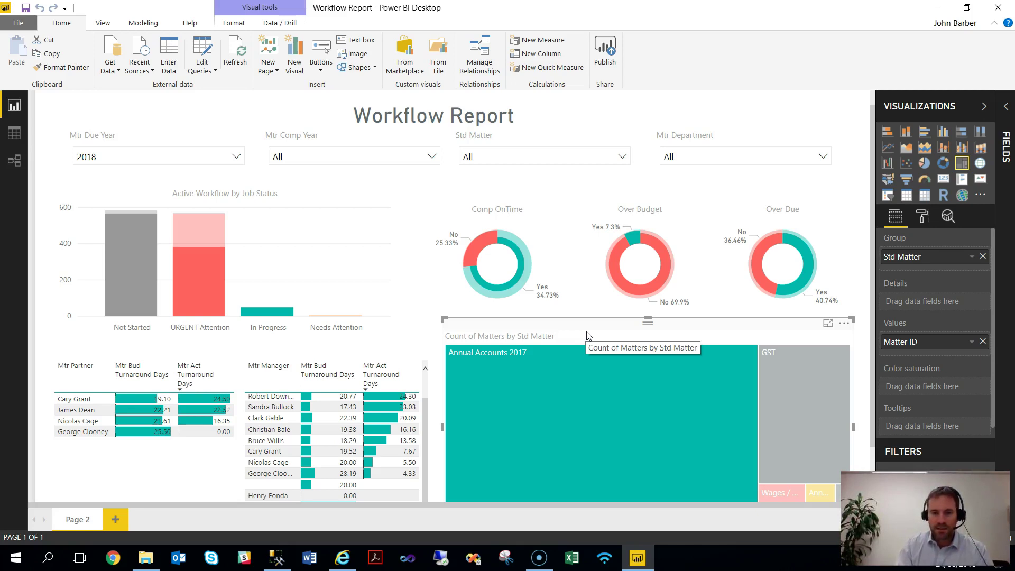
mouse_move(579, 344)
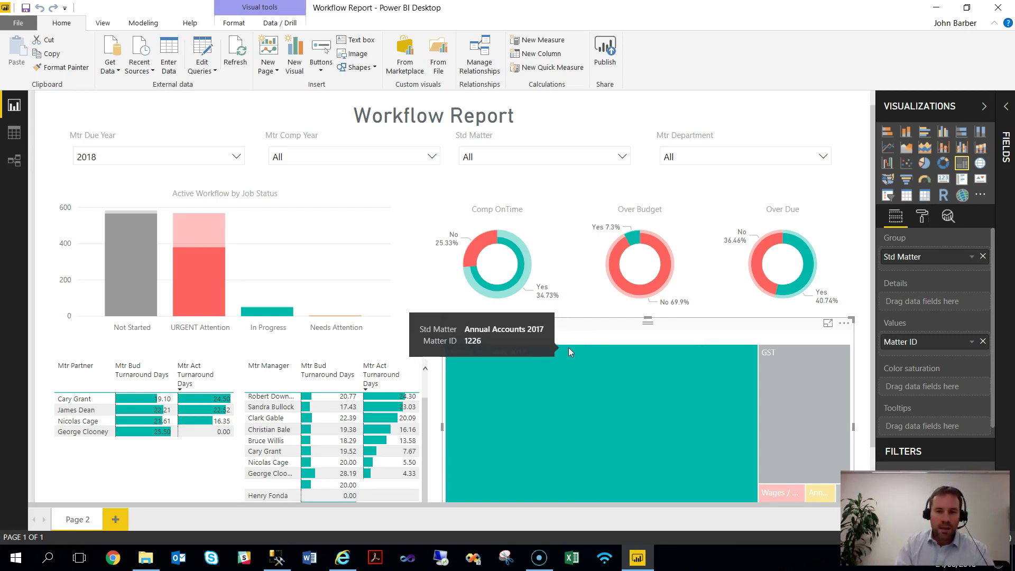
scroll(569, 347, "down", 2)
scroll(570, 342, "up", 2)
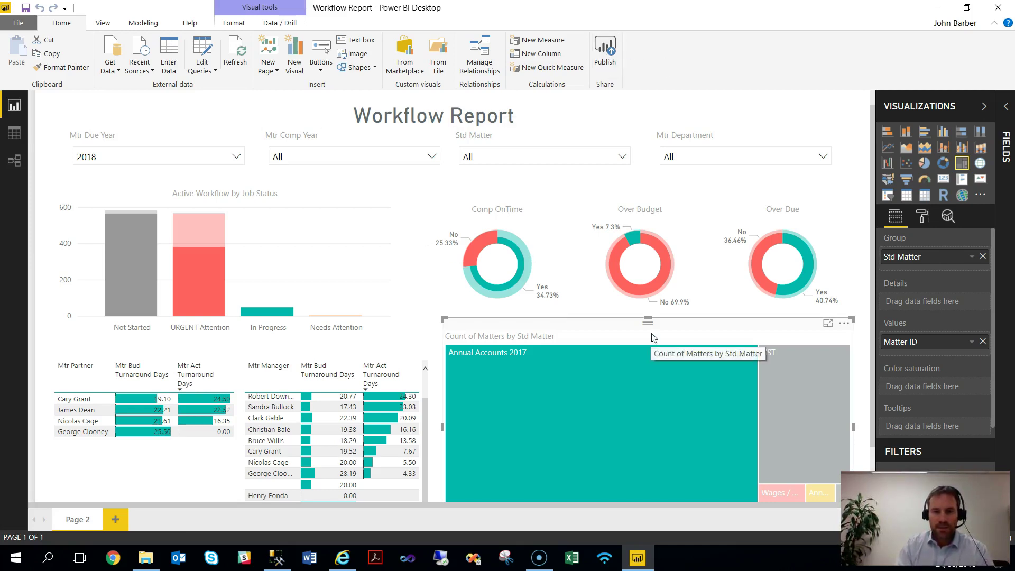
scroll(651, 328, "down", 2)
scroll(652, 328, "up", 2)
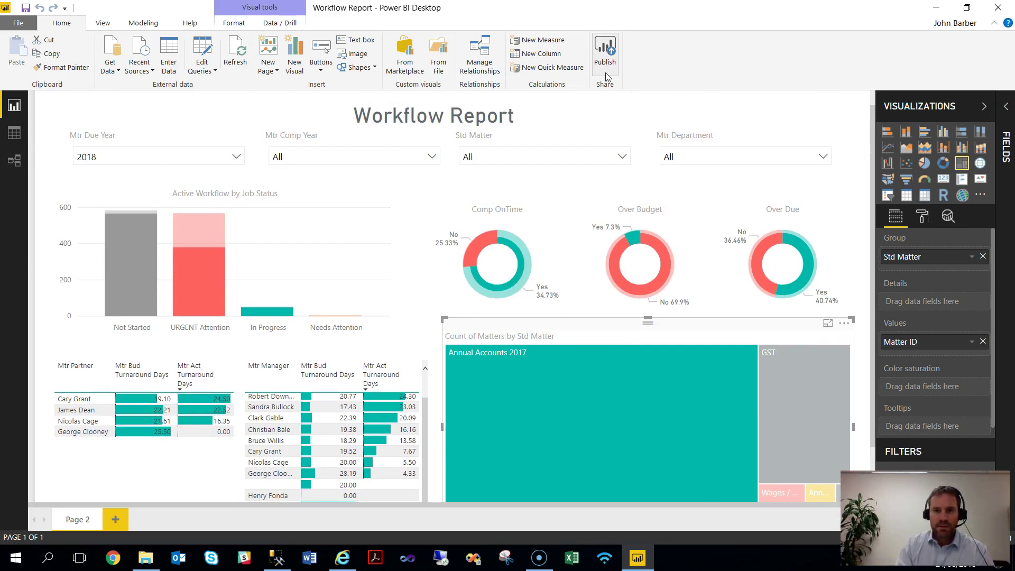
Publish Workflow Report.pbix to APS Retreat 2018, replacing the existing dataset, and dismiss the success message.
left_click(610, 58)
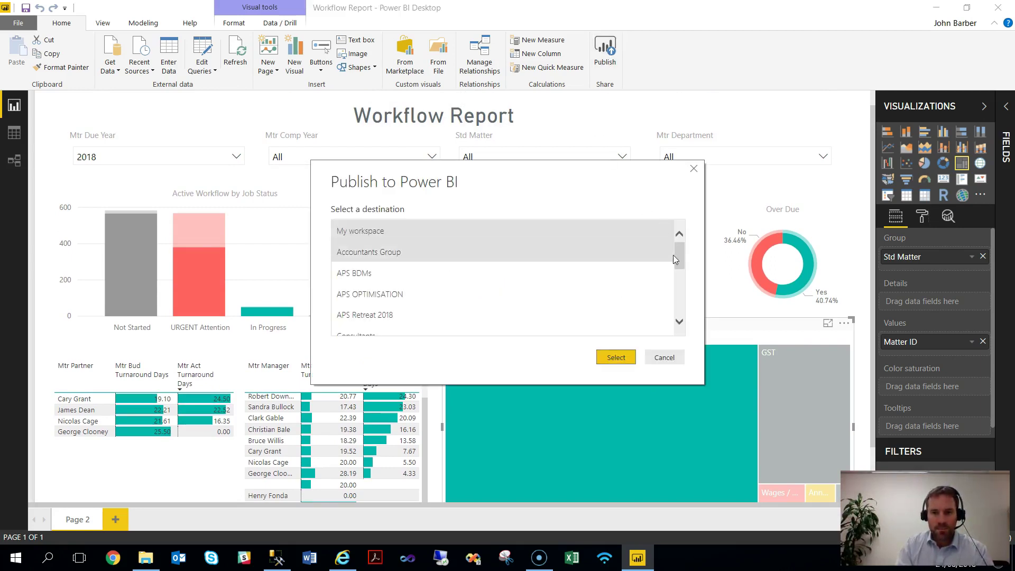
left_click_drag(681, 255, 681, 265)
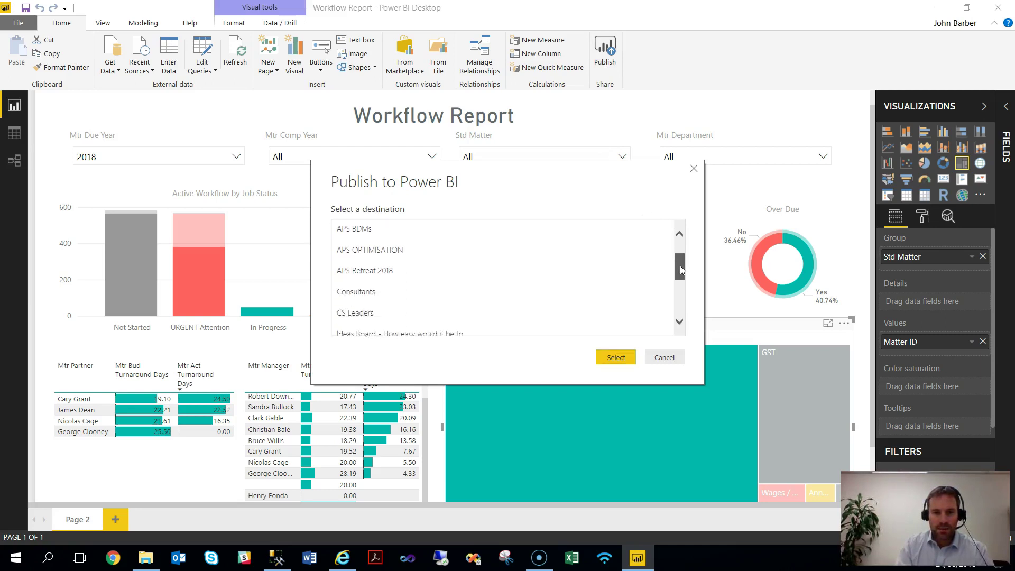
left_click(380, 272)
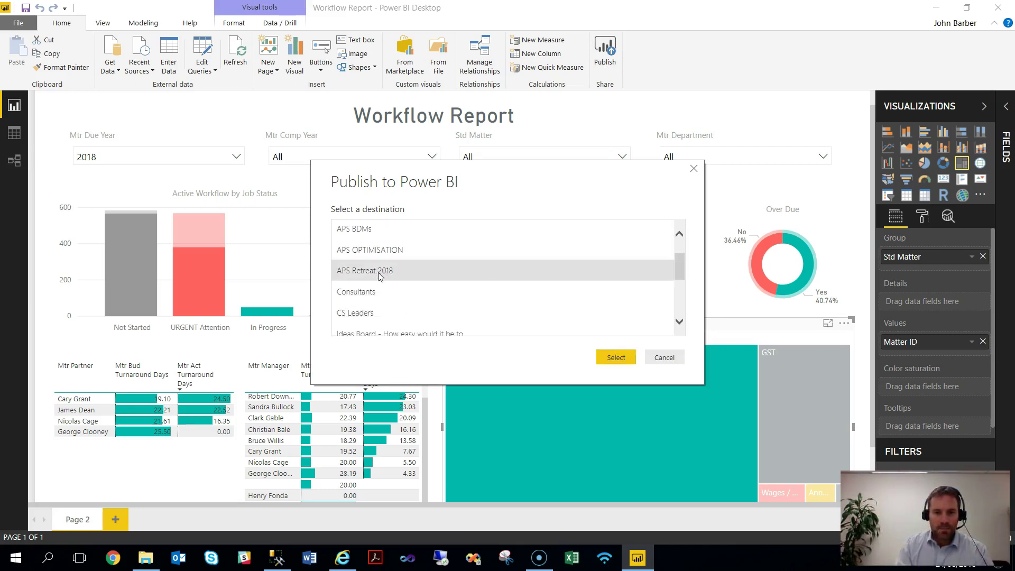
left_click(615, 357)
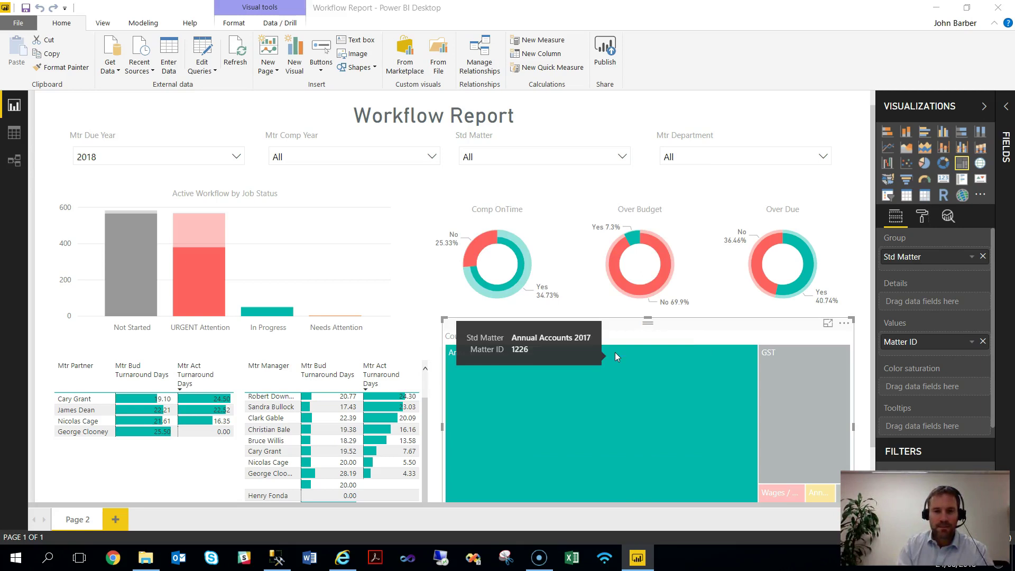
left_click(581, 309)
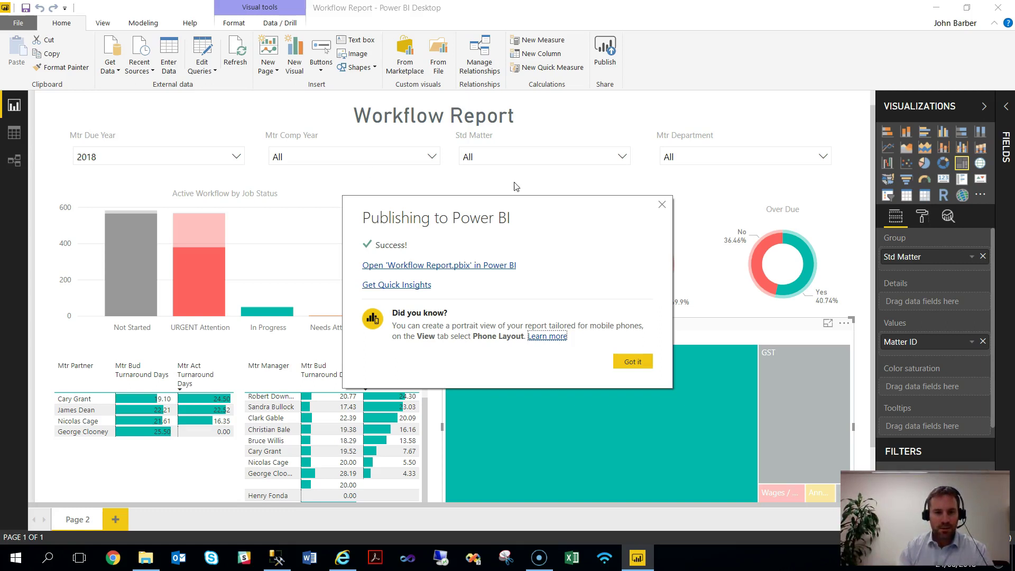
left_click(639, 362)
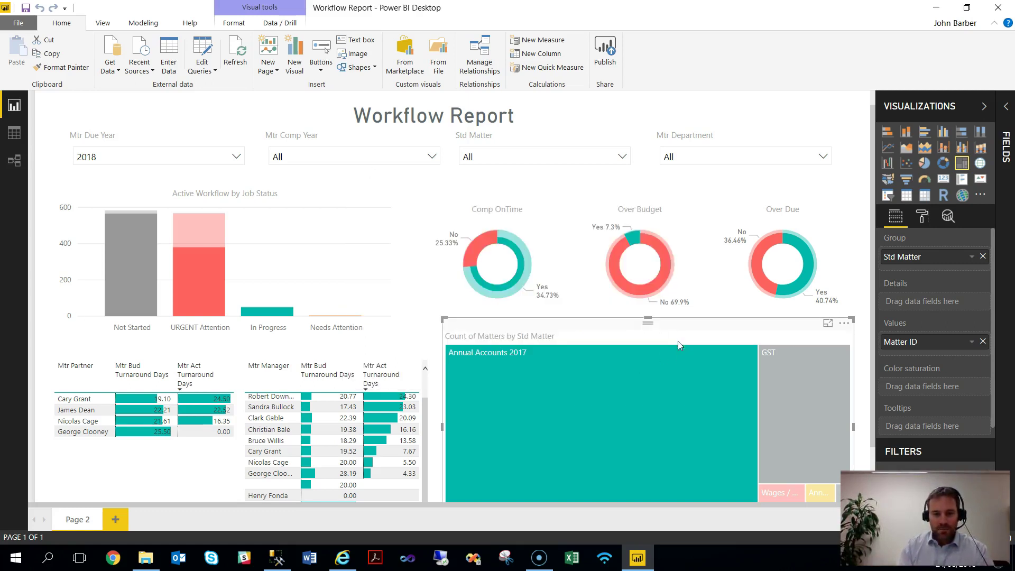
Switch to the Power BI service in Internet Explorer, showing the APS Retreat 2018 reports list.
left_click(342, 560)
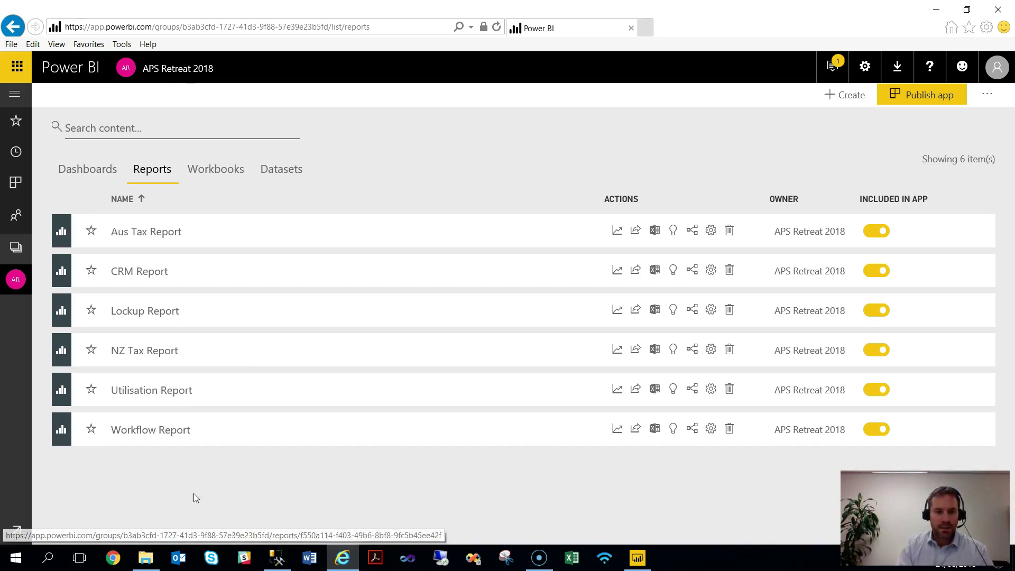
left_click(180, 432)
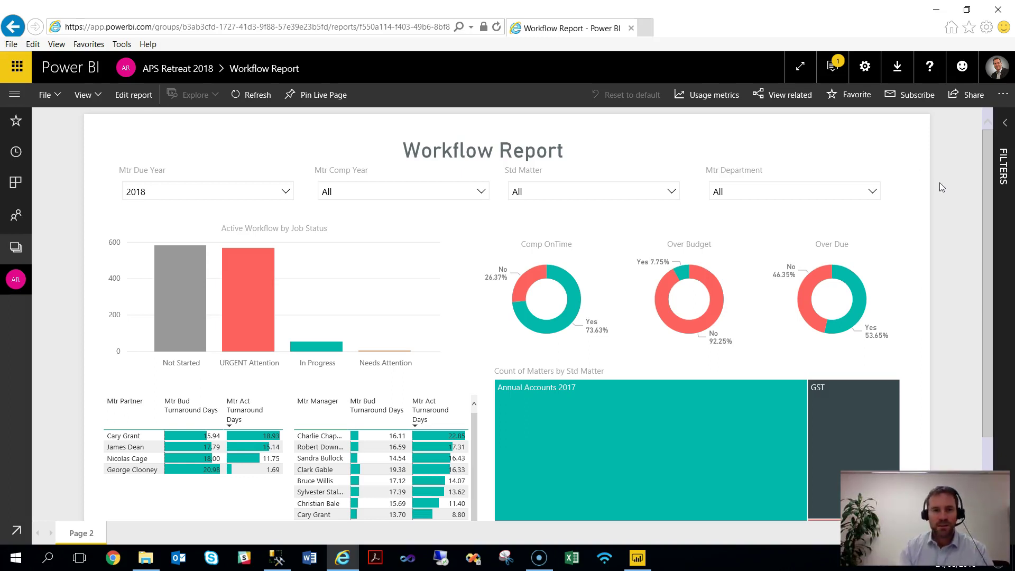
scroll(937, 190, "down", 1)
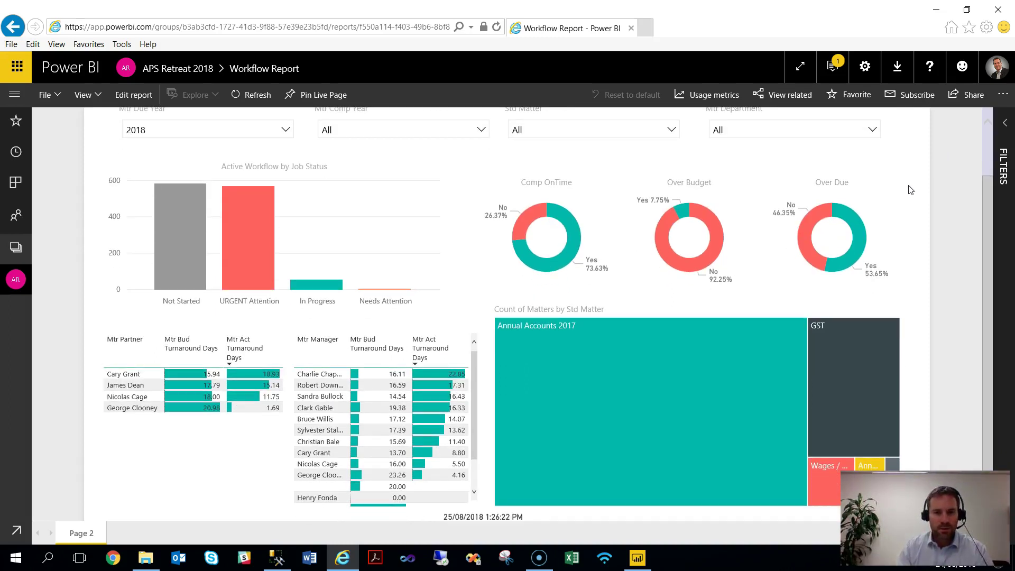
scroll(952, 214, "up", 1)
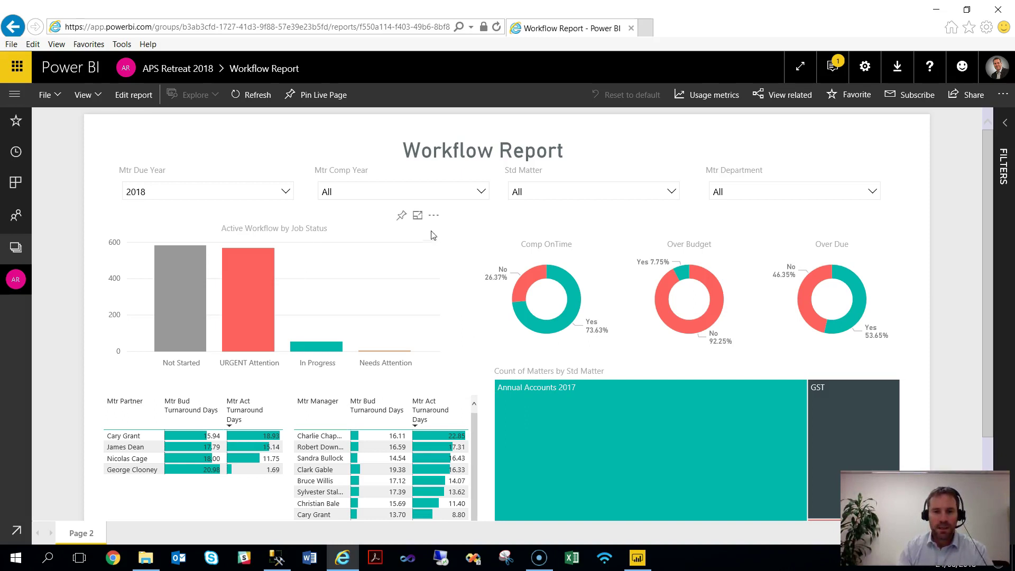
Pin the Active Workflow by Job Status chart to a new dashboard named 'dashboard'.
left_click(402, 216)
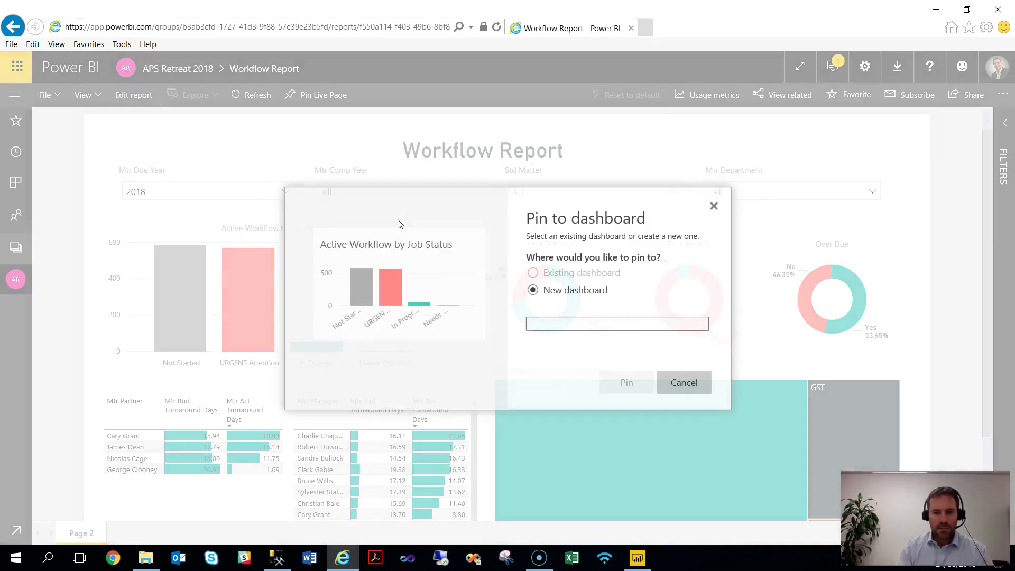
left_click(552, 325)
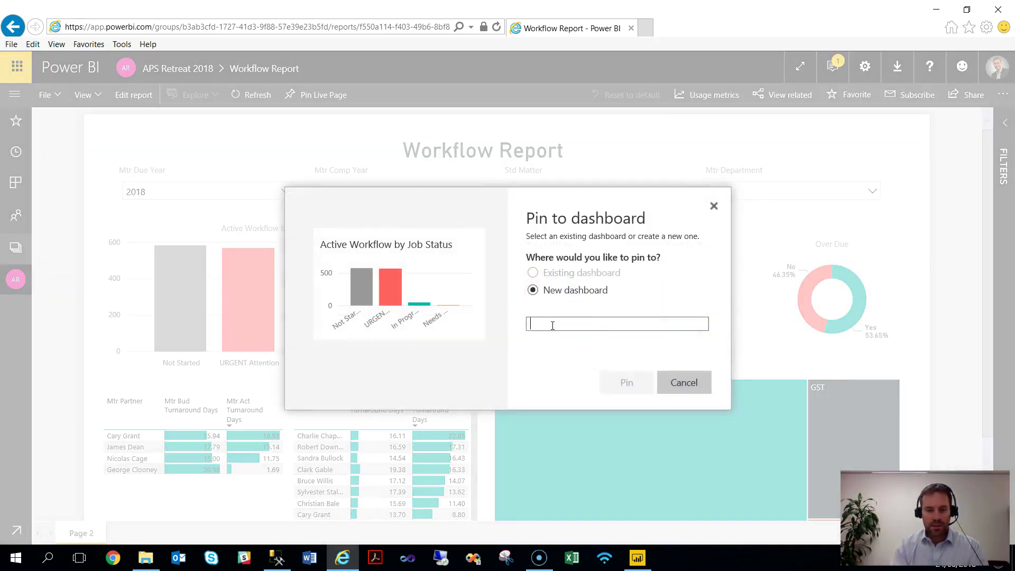
type("dash")
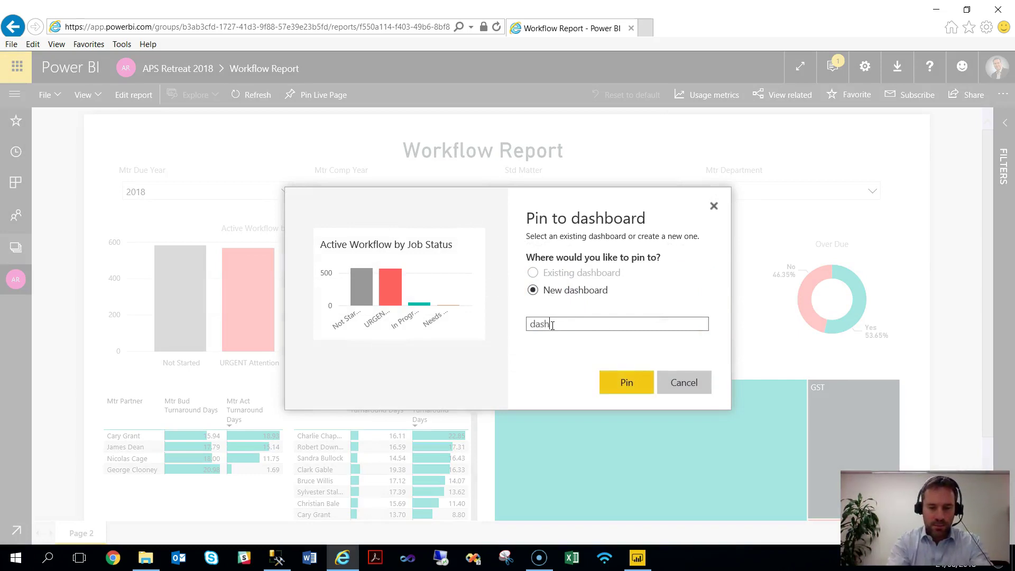
type("board")
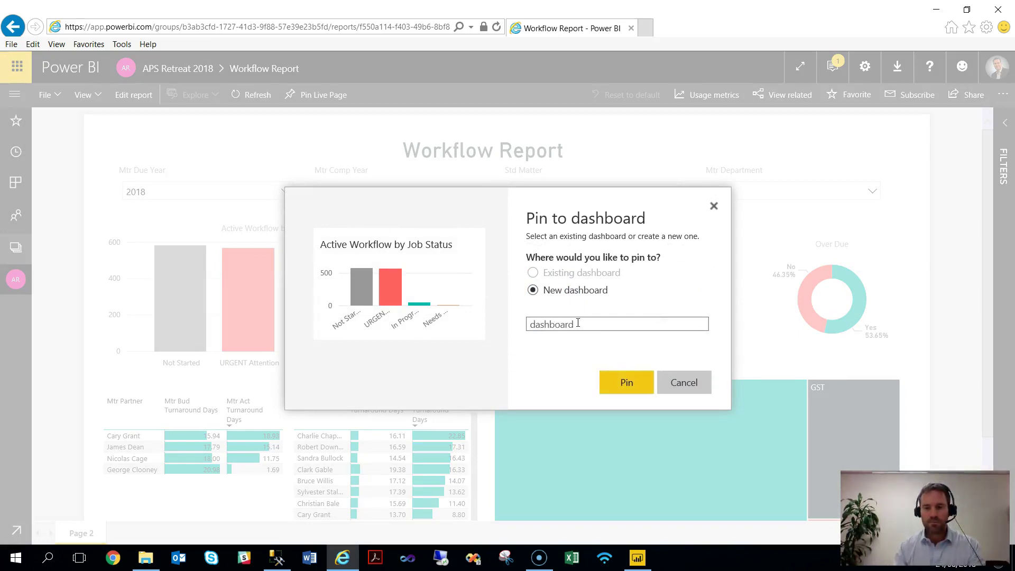
left_click(632, 382)
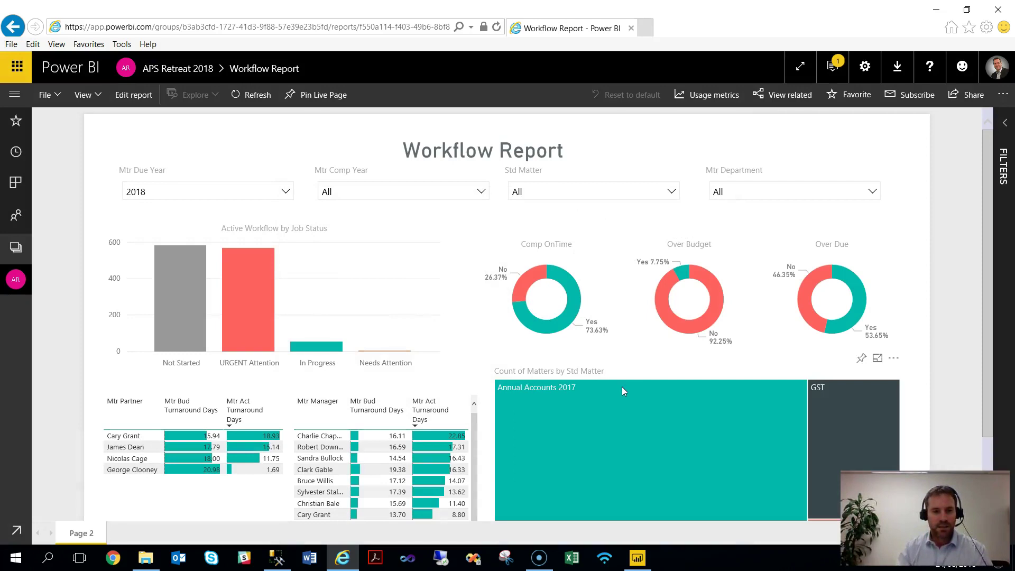
Open 'dashboard' from the workspace to check the pinned tile, then return to the content list.
left_click(197, 75)
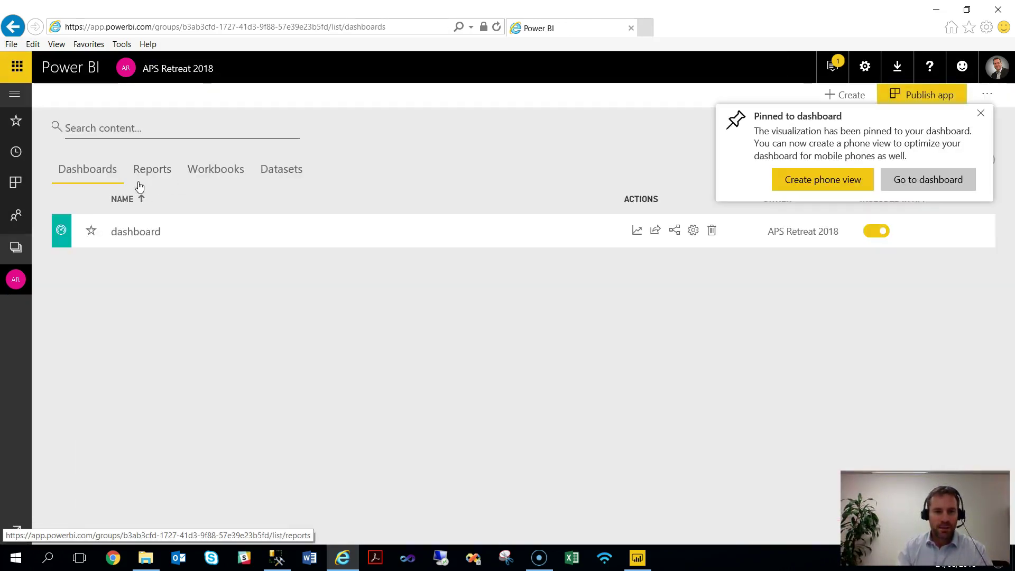
left_click(139, 233)
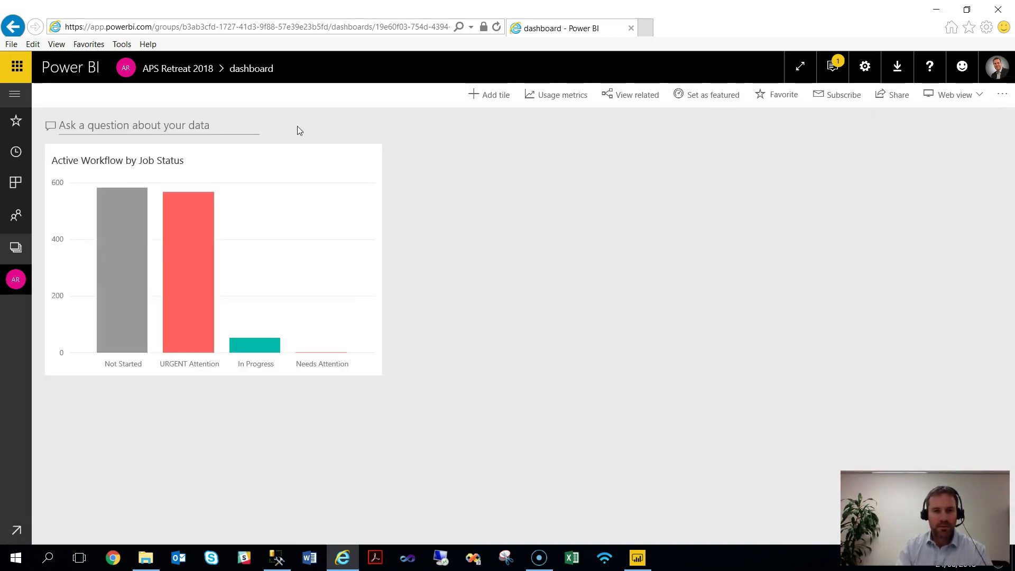
left_click(197, 70)
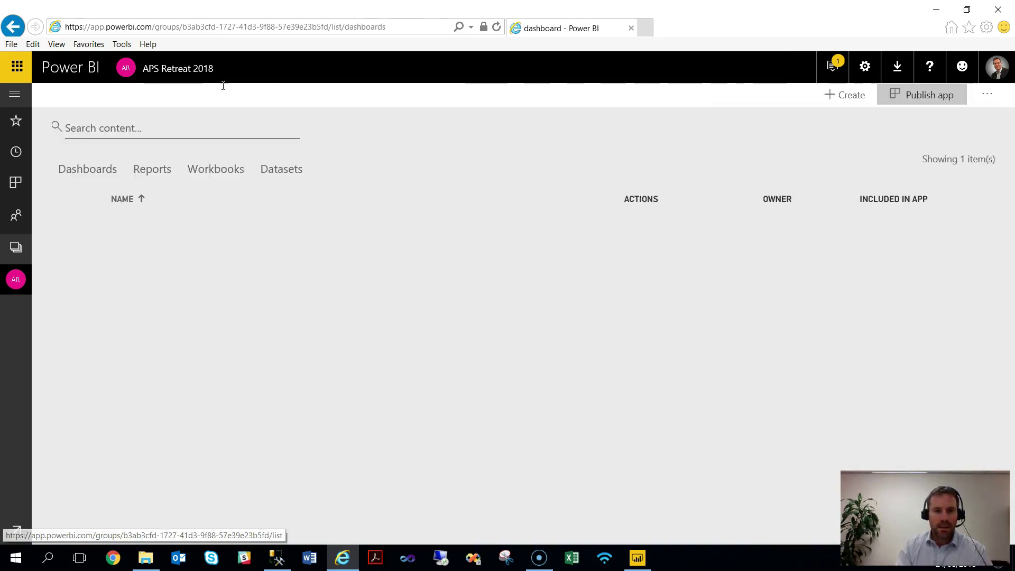
Open Lockup Report and pin its Lockup by Month chart to the existing 'dashboard'.
left_click(159, 173)
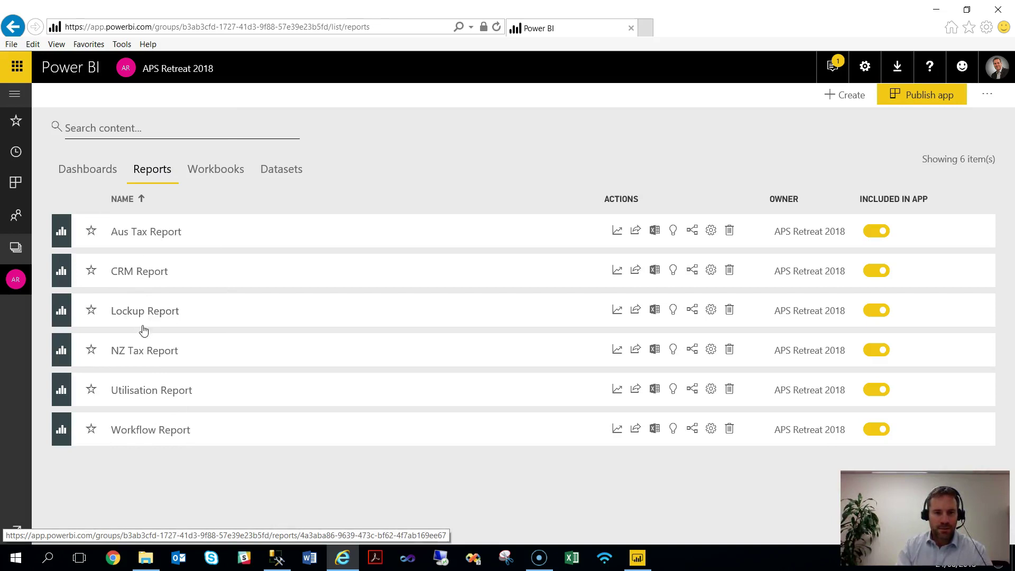
left_click(148, 314)
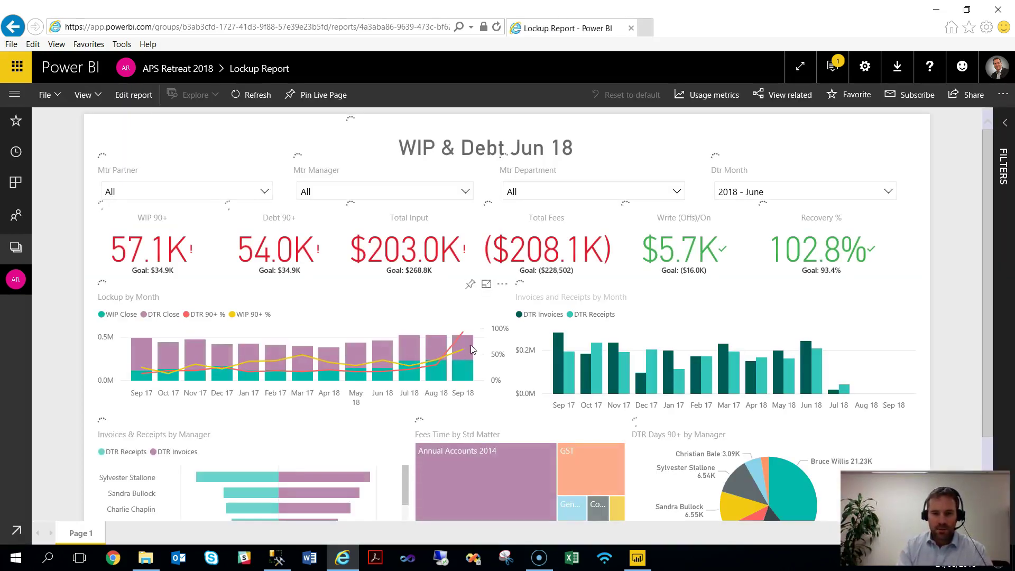
scroll(486, 345, "down", 1)
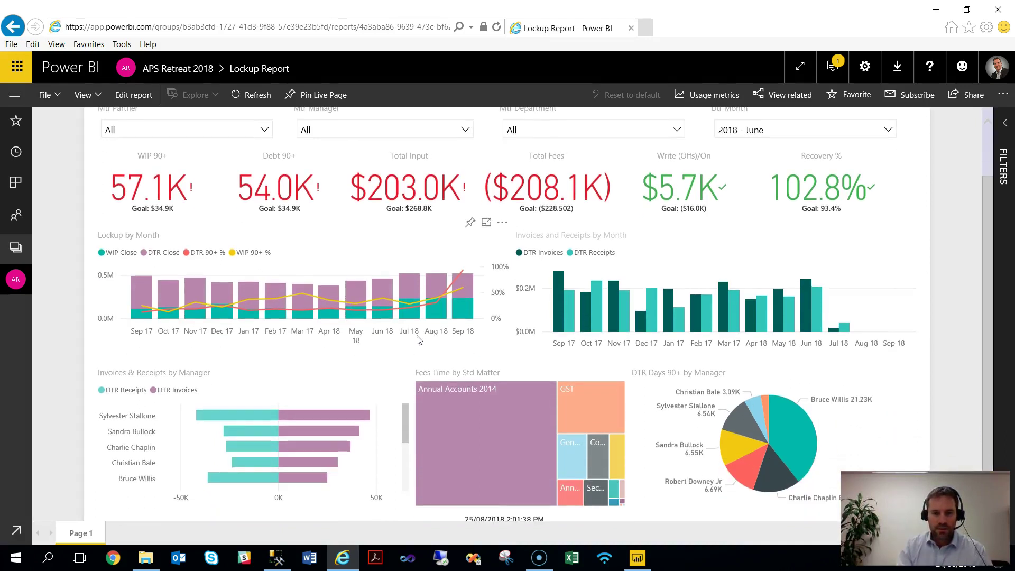
left_click(470, 225)
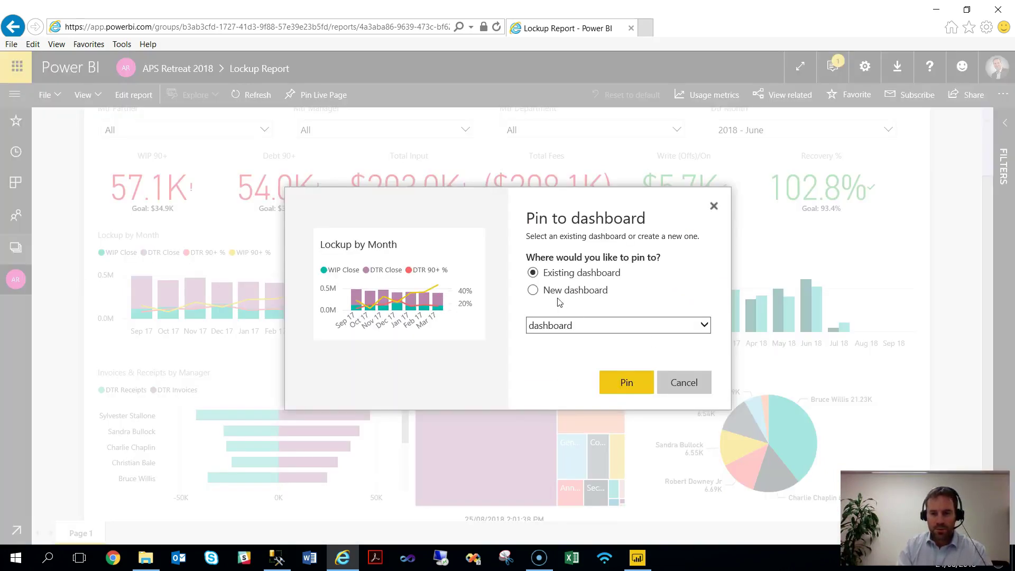
left_click(630, 386)
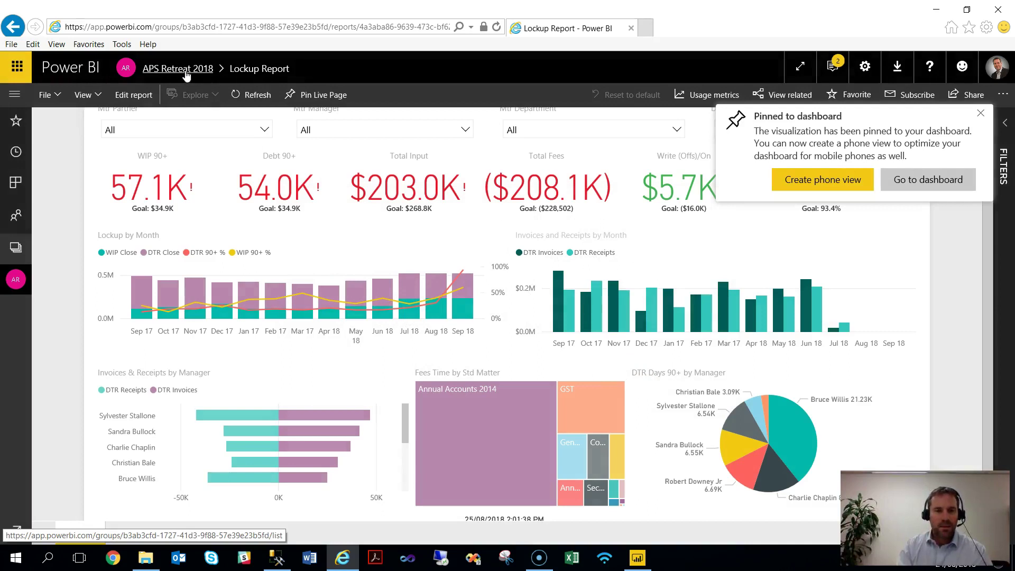
Open 'dashboard' and place Lockup by Month top-left with Active Workflow by Job Status to its right.
left_click(186, 69)
left_click(151, 236)
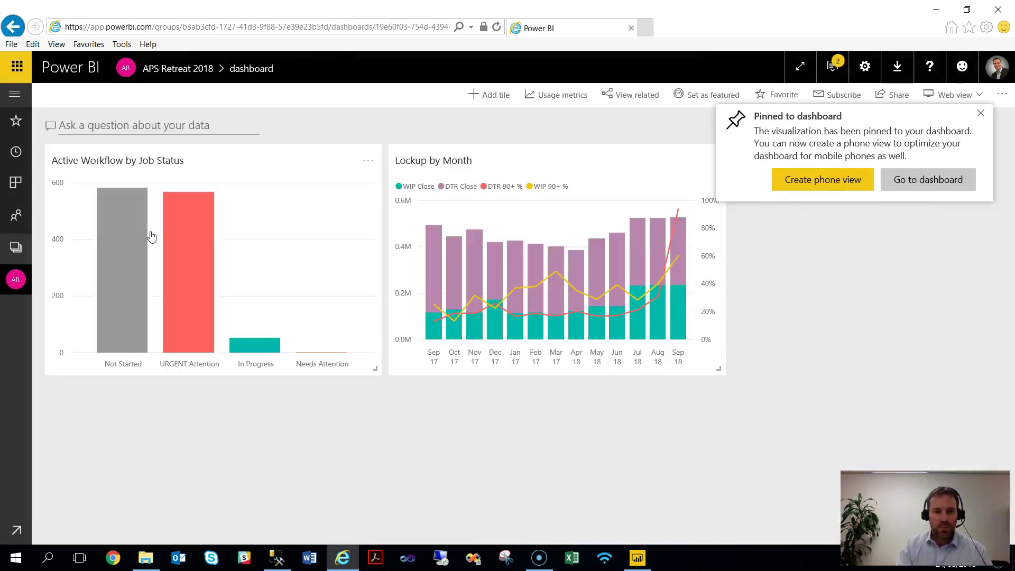
left_click_drag(487, 208, 190, 407)
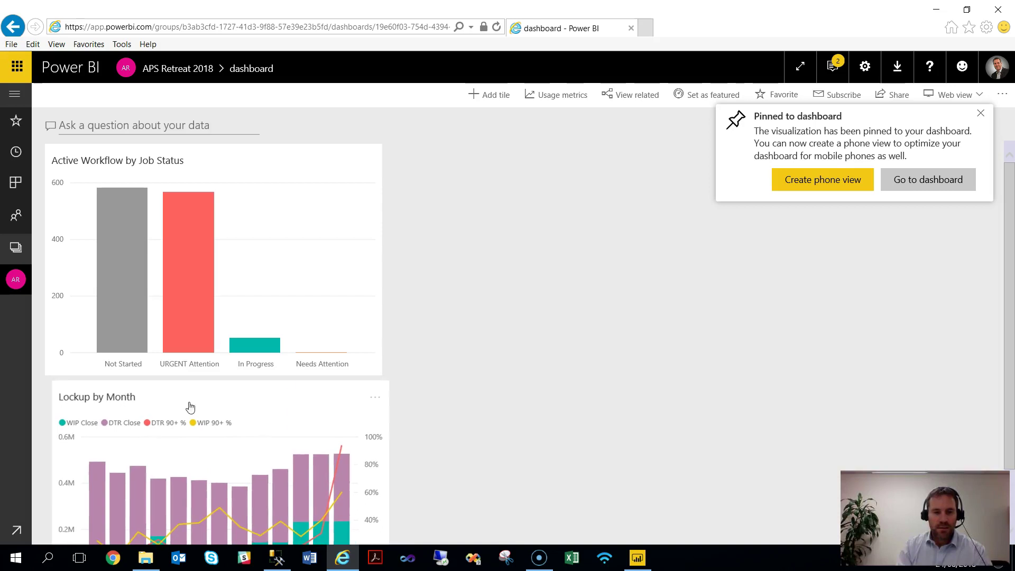
left_click_drag(212, 275, 555, 370)
left_click_drag(335, 429, 333, 227)
left_click_drag(560, 355, 562, 242)
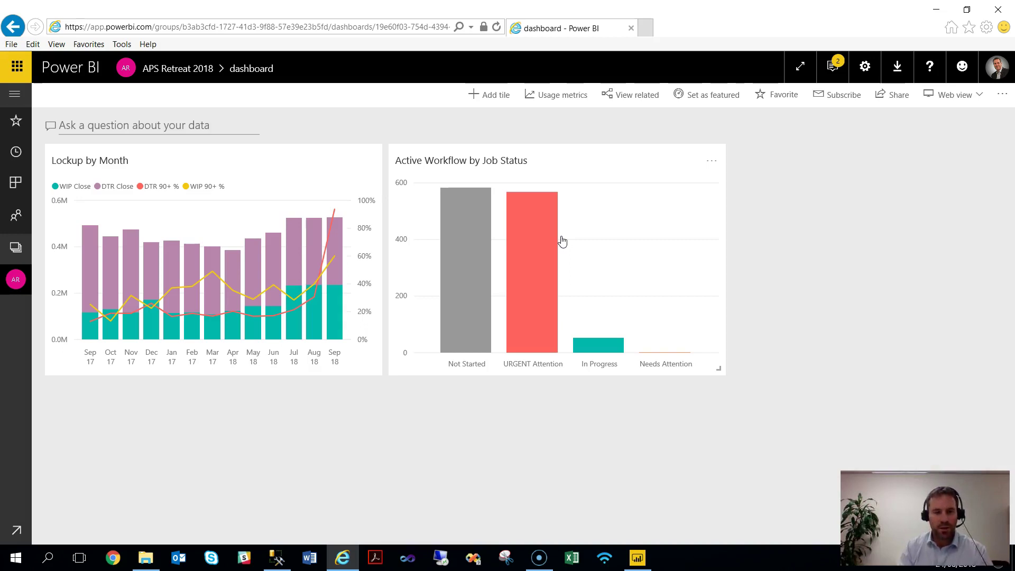